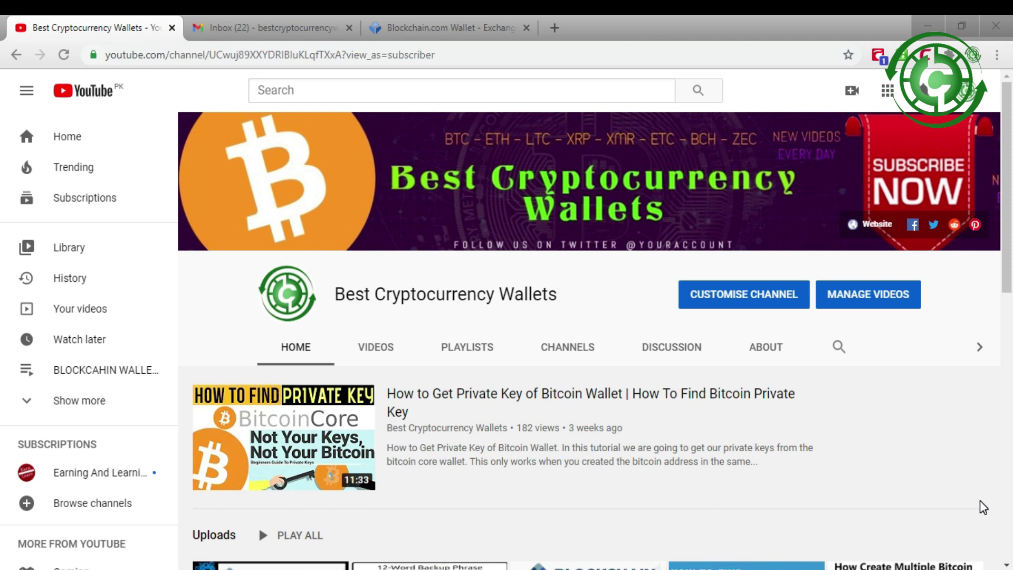
# Step: Log in to the Blockchain.com wallet with the wallet ID and the account password
pyautogui.click(465, 27)
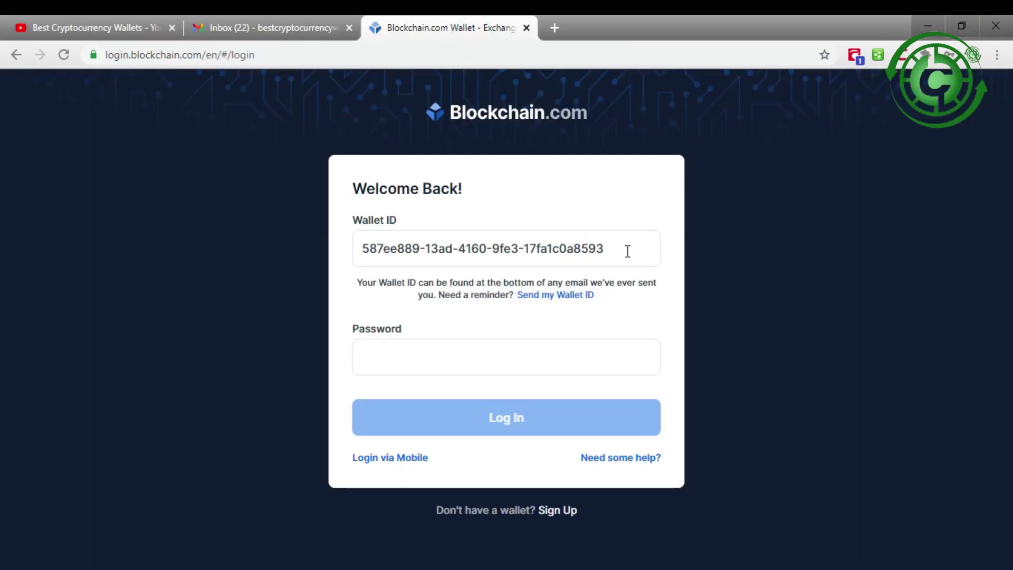
pyautogui.moveTo(624, 253); pyautogui.dragTo(345, 262)
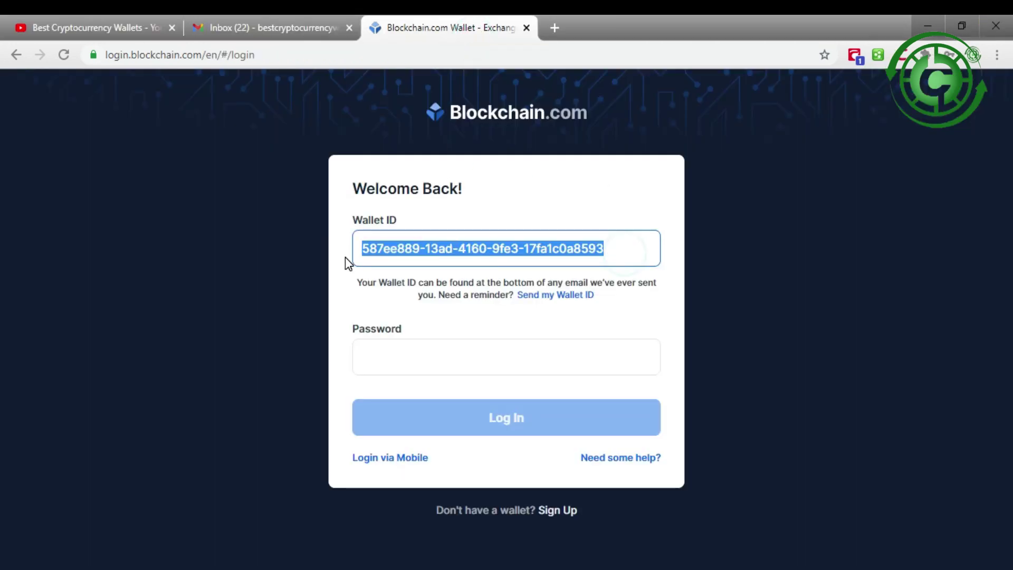
pyautogui.click(428, 346)
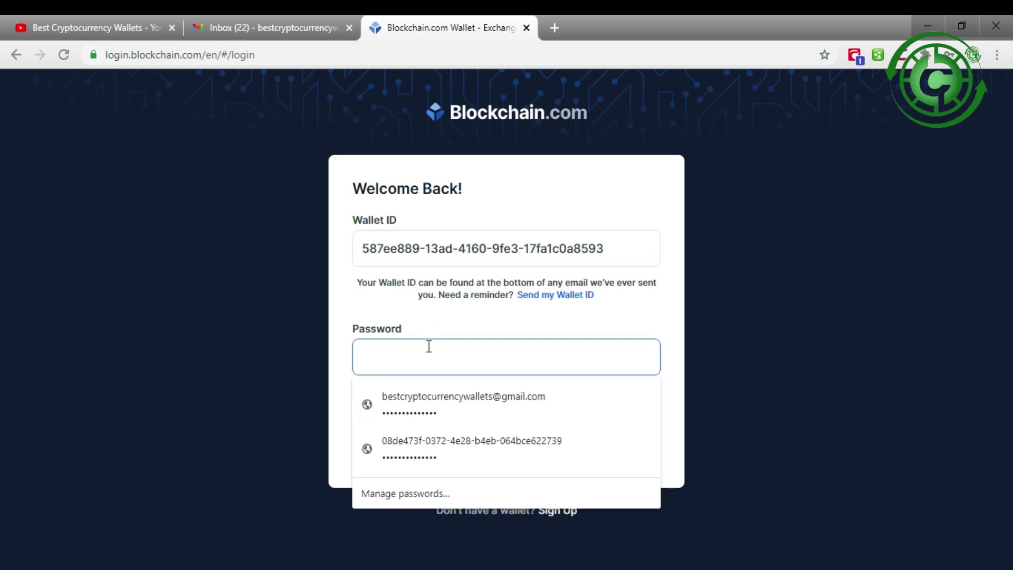
pyautogui.write('********')
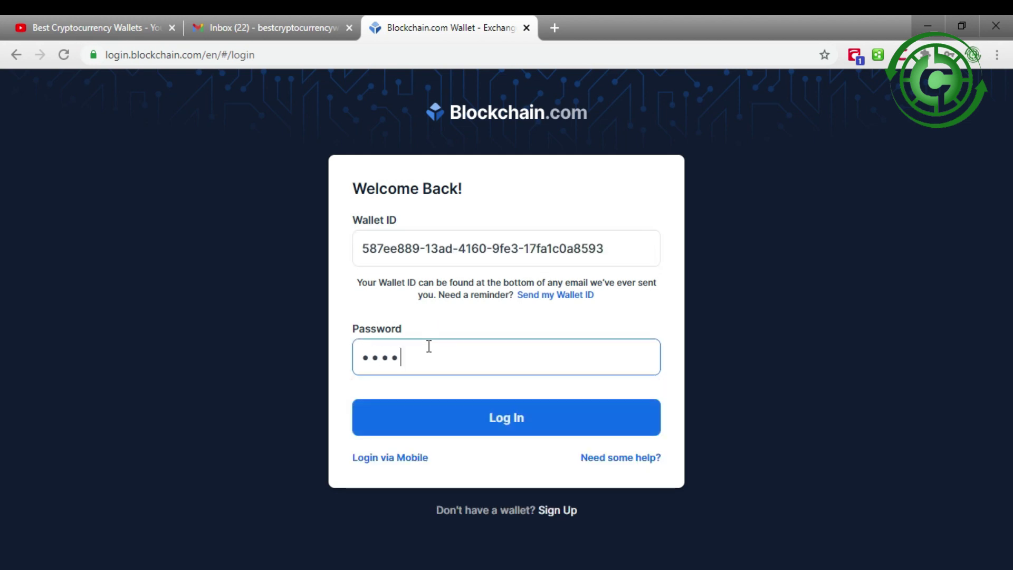
pyautogui.write('*******')
pyautogui.press('BackSpace')
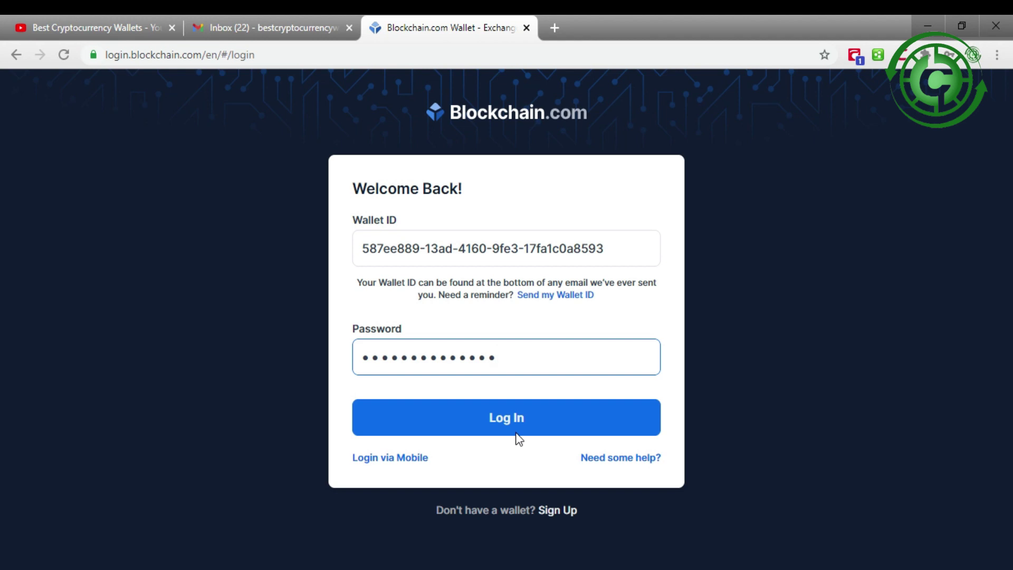
pyautogui.click(517, 425)
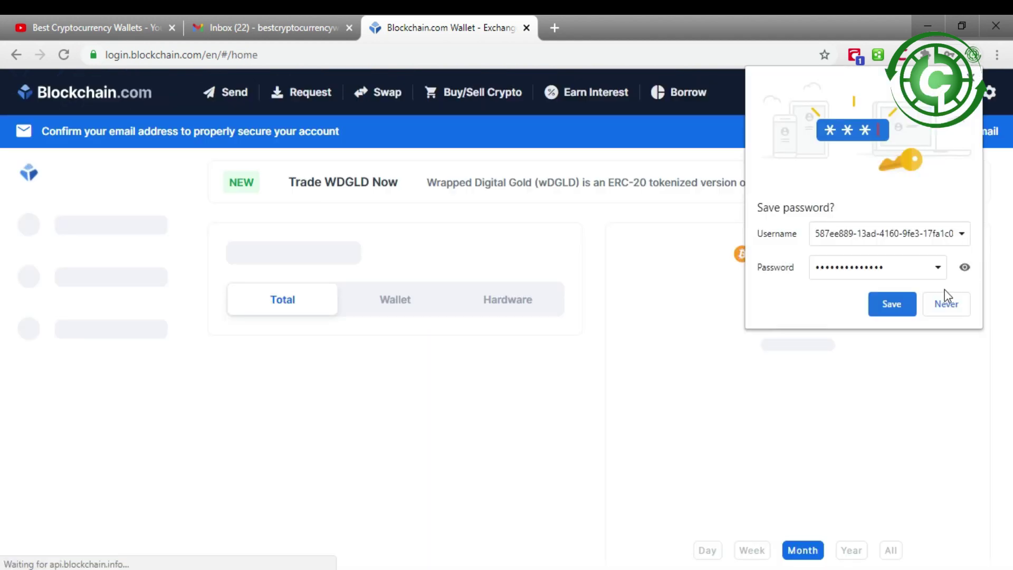
# Step: Let the browser save the login password, then go to the Security Center
pyautogui.click(909, 302)
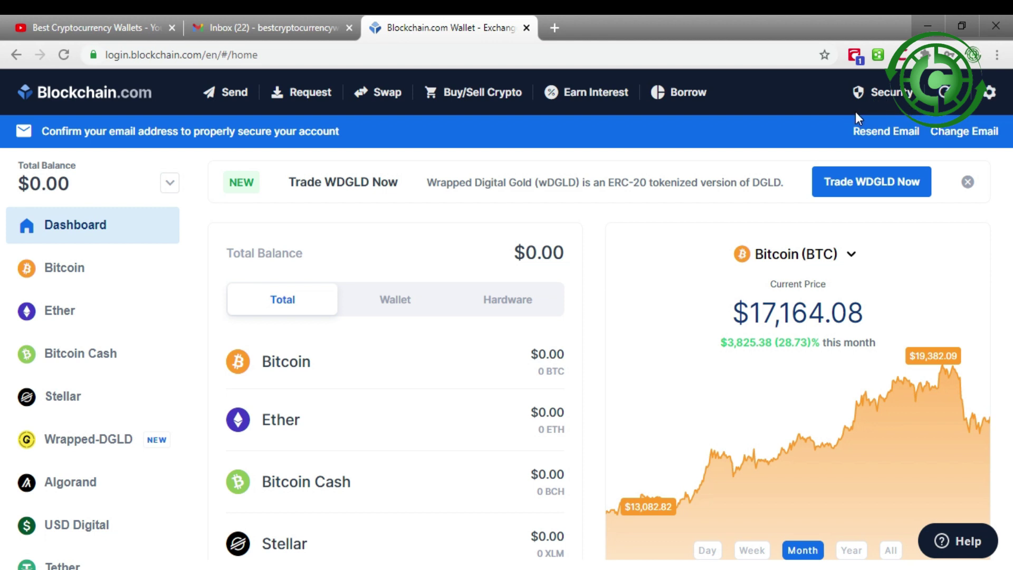
pyautogui.click(884, 97)
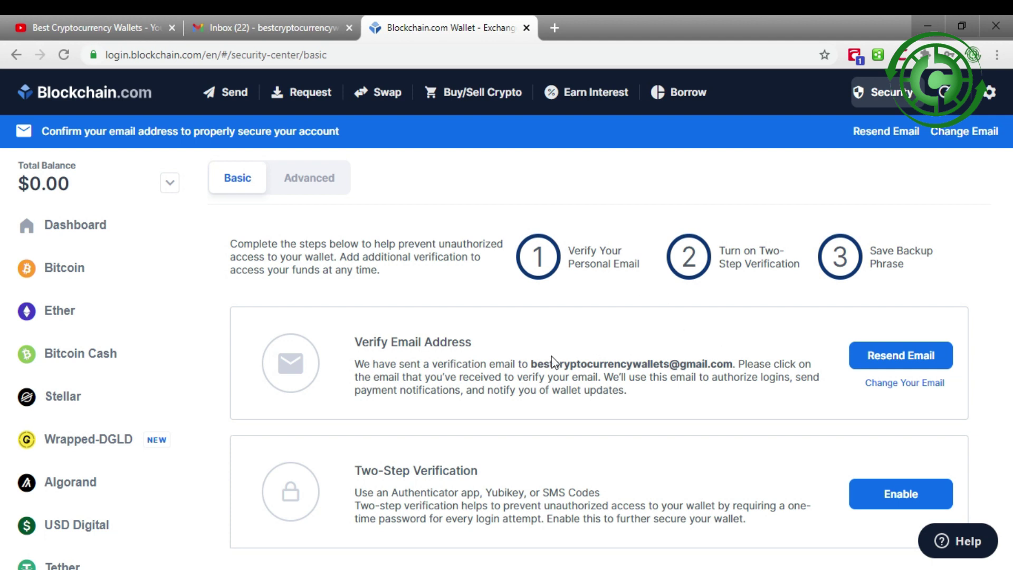
# Step: Open the Change Email Address form from the Verify Email Address card
pyautogui.moveTo(534, 364); pyautogui.dragTo(731, 361)
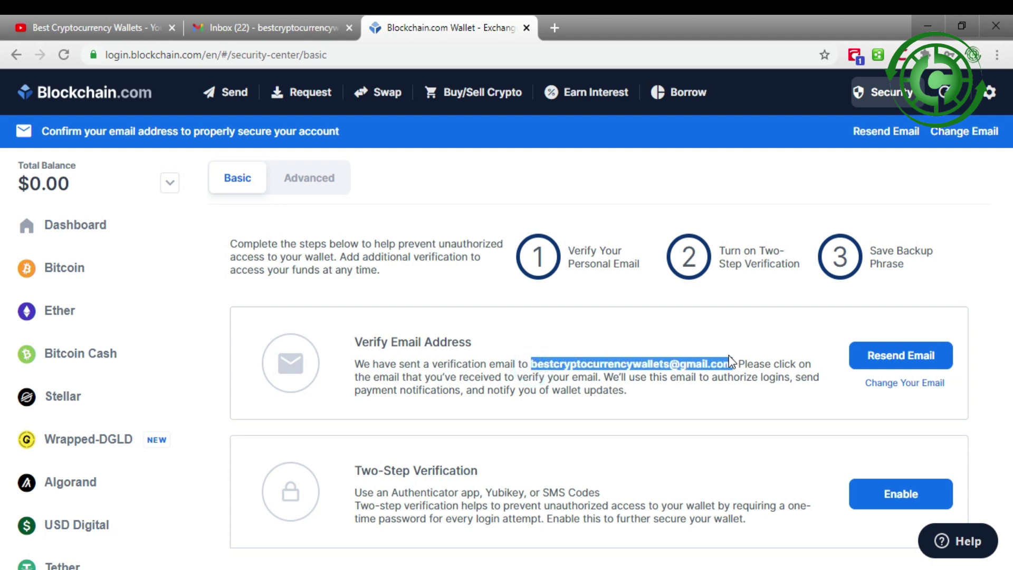
pyautogui.click(534, 361)
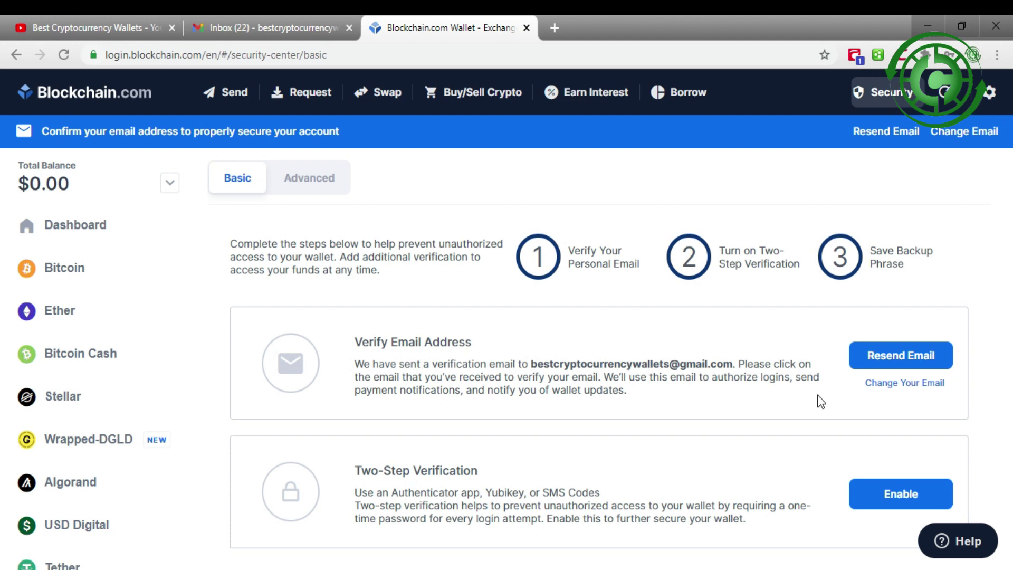
pyautogui.click(899, 384)
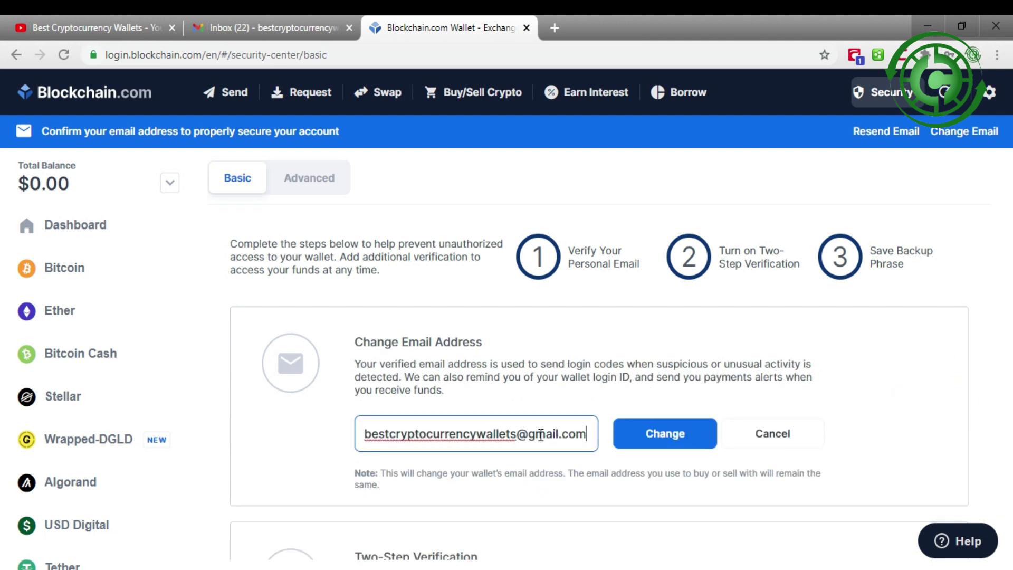
# Step: Replace the old account email with a new Gmail address and submit the change
pyautogui.moveTo(590, 433); pyautogui.dragTo(348, 433)
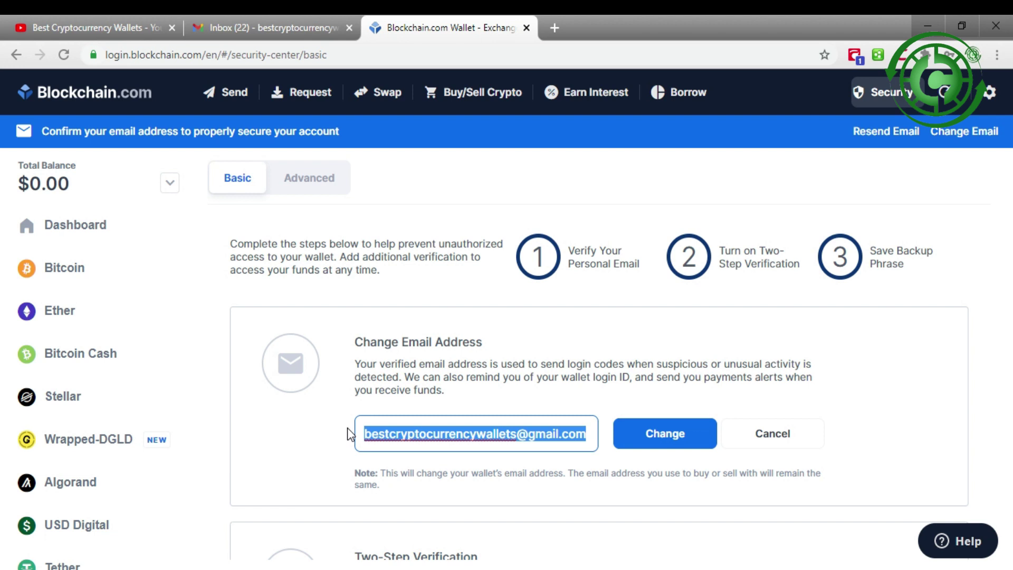
pyautogui.press('BackSpace')
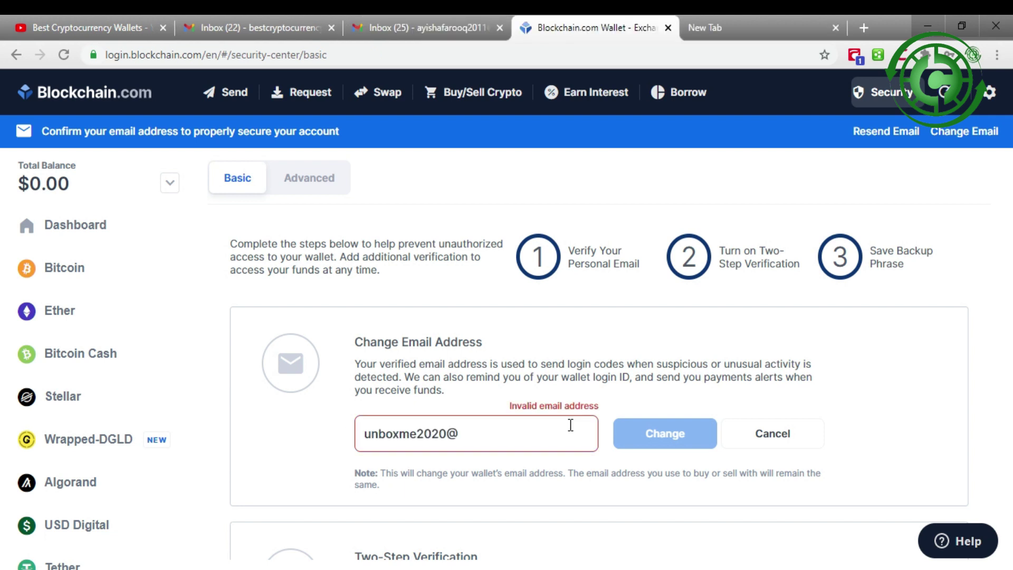
pyautogui.write('g')
pyautogui.press('BackSpace')
pyautogui.write('gmail.com')
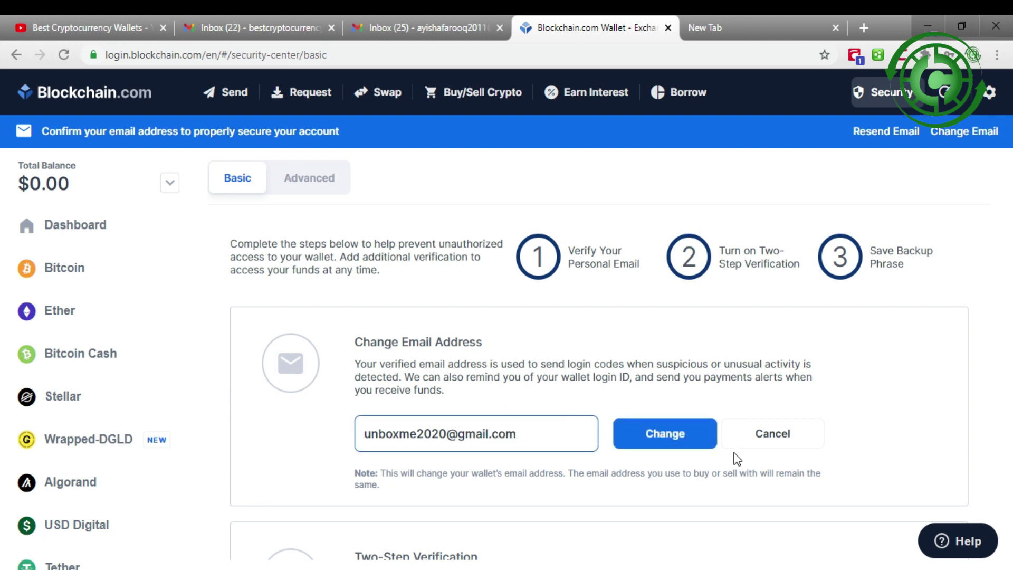
pyautogui.click(666, 434)
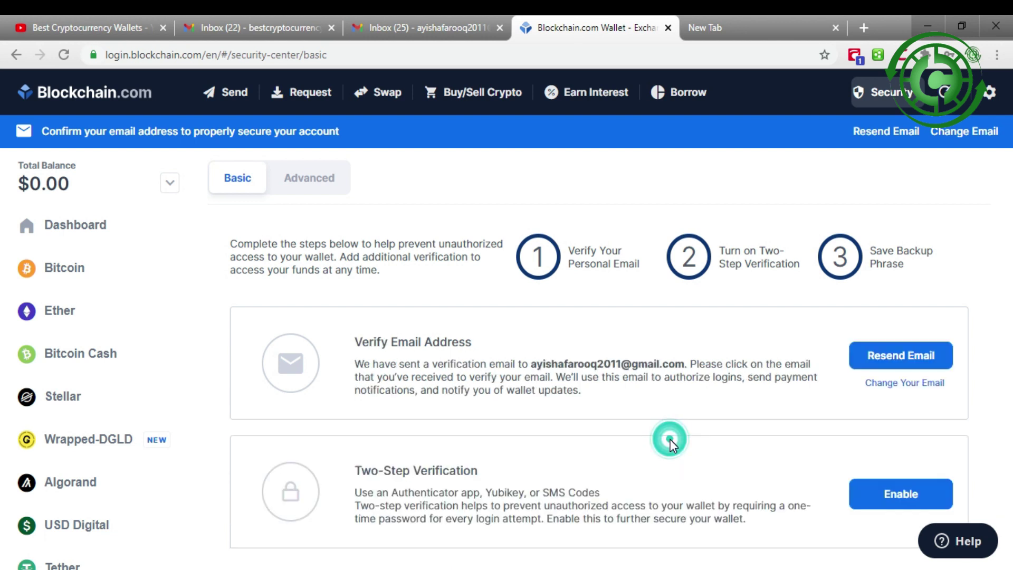
pyautogui.click(356, 360)
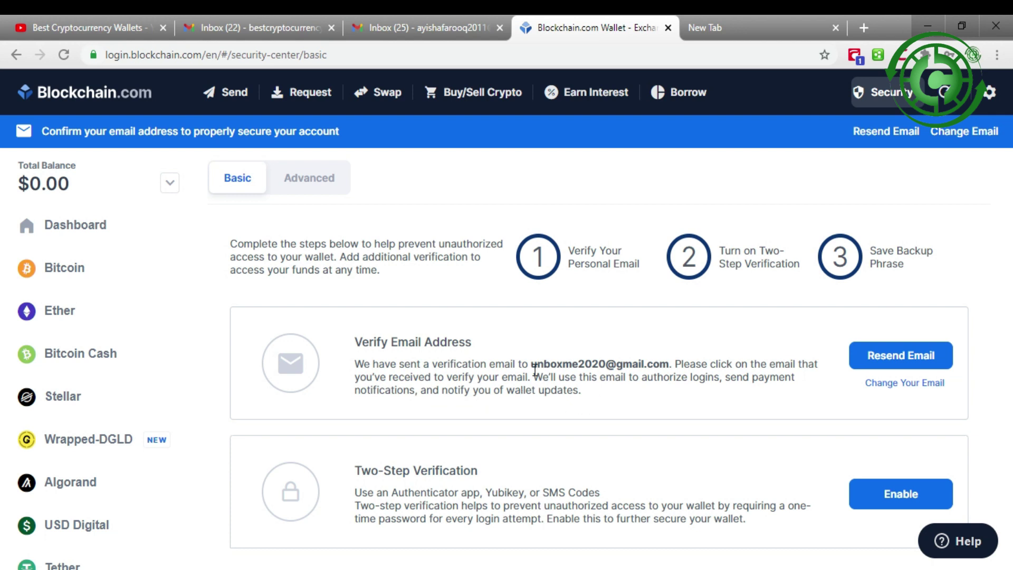
pyautogui.moveTo(531, 363); pyautogui.dragTo(665, 359)
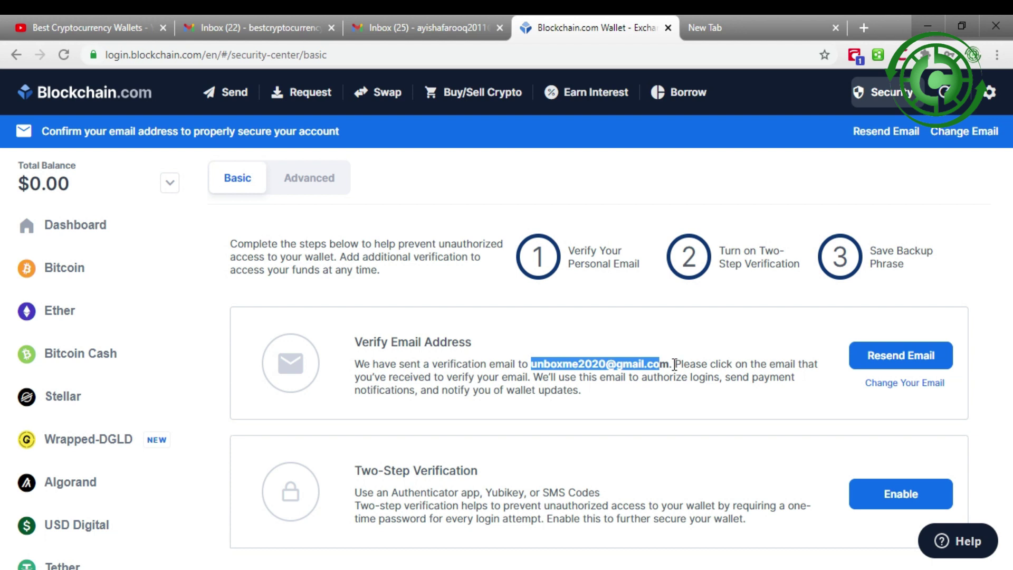
pyautogui.click(637, 379)
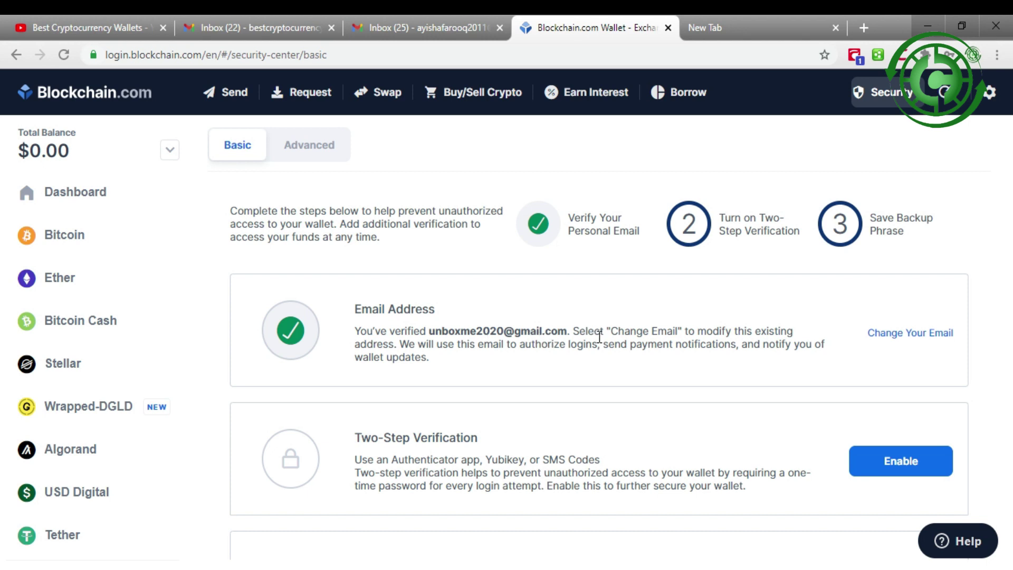
# Step: Open the Change Email Address form from the verified email card
pyautogui.click(571, 328)
pyautogui.moveTo(571, 328); pyautogui.dragTo(430, 317)
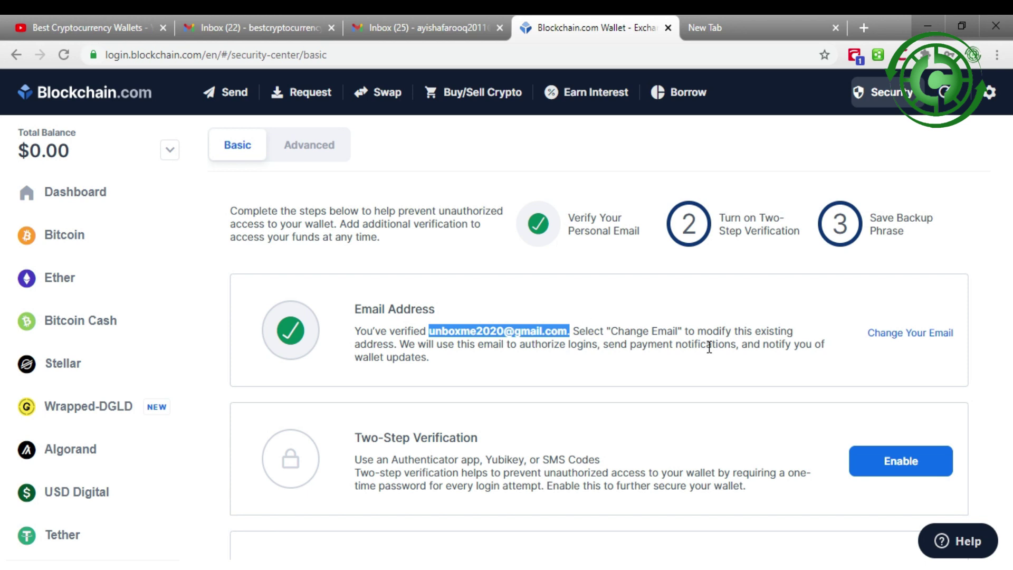
pyautogui.click(913, 335)
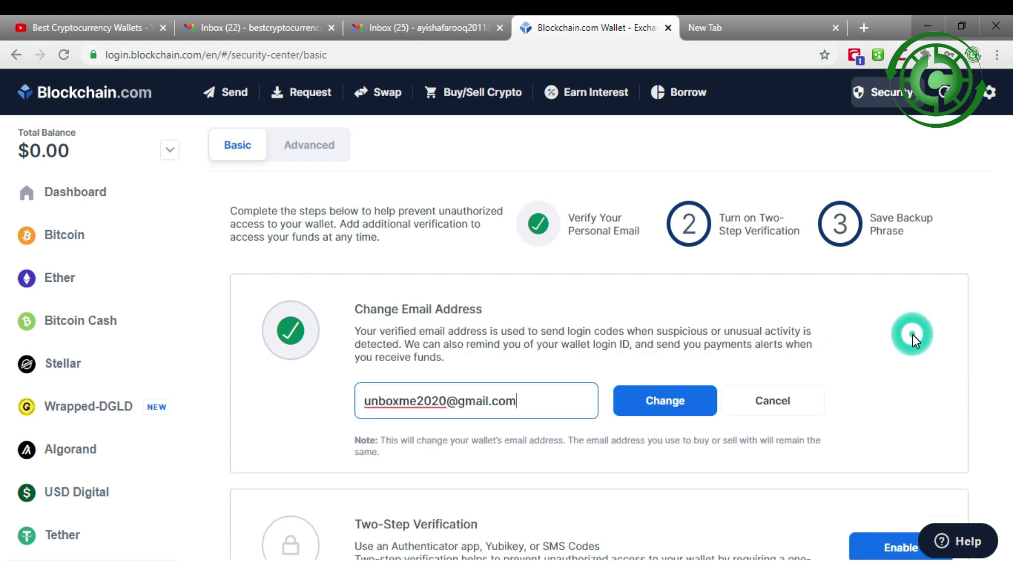
# Step: Overwrite the email field with the new Gmail address and save it
pyautogui.click(549, 407)
pyautogui.moveTo(535, 410); pyautogui.dragTo(264, 398)
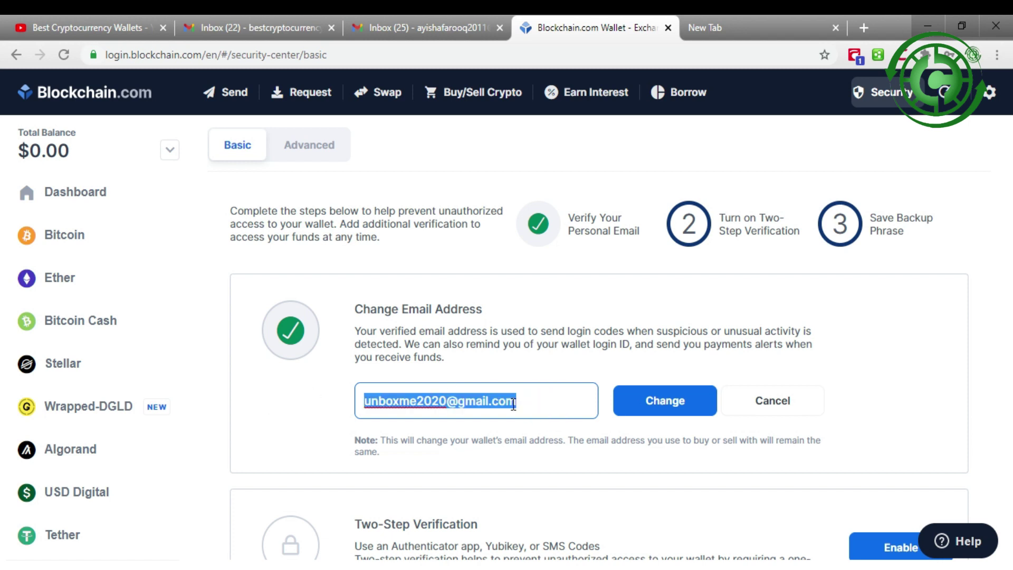
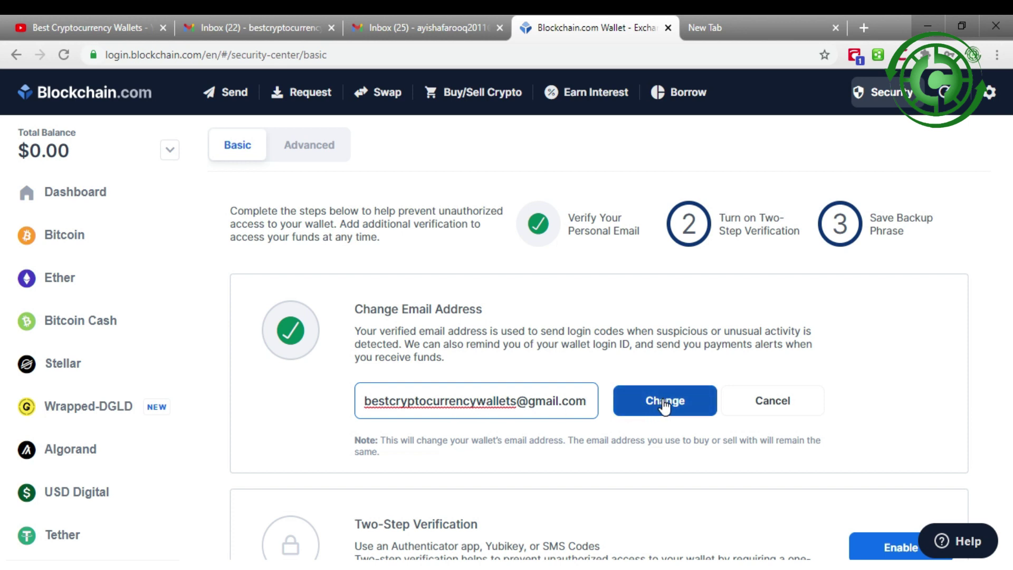
pyautogui.click(680, 399)
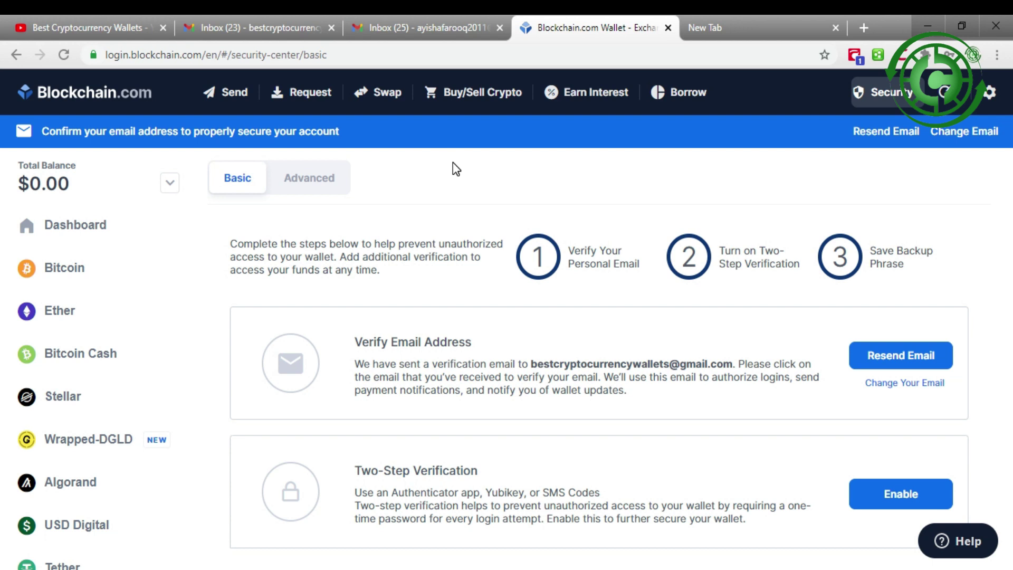
# Step: Confirm the new address via 'Yes, This Is My Email' in Gmail's Verify Your Email message
pyautogui.click(244, 27)
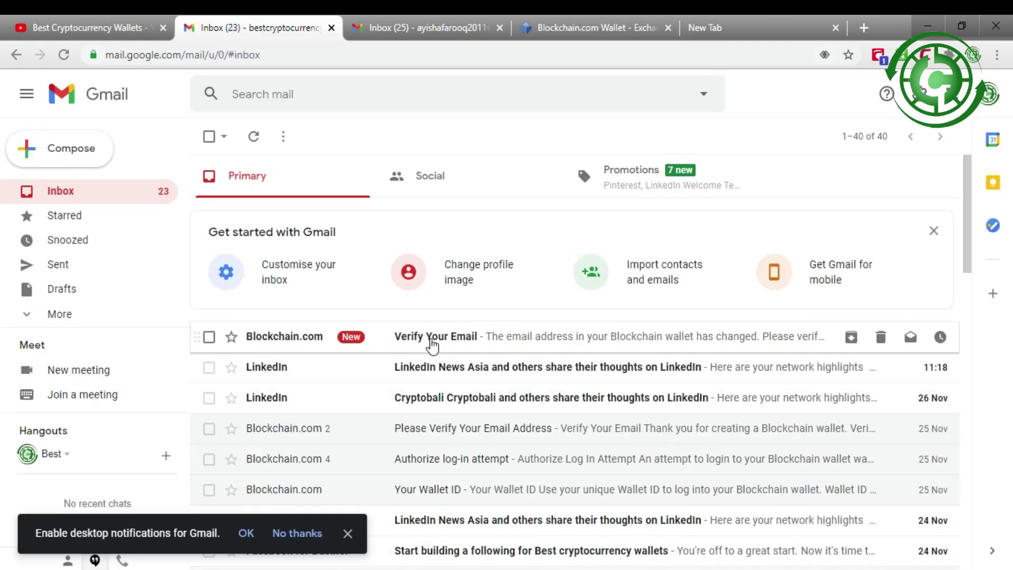
pyautogui.click(458, 342)
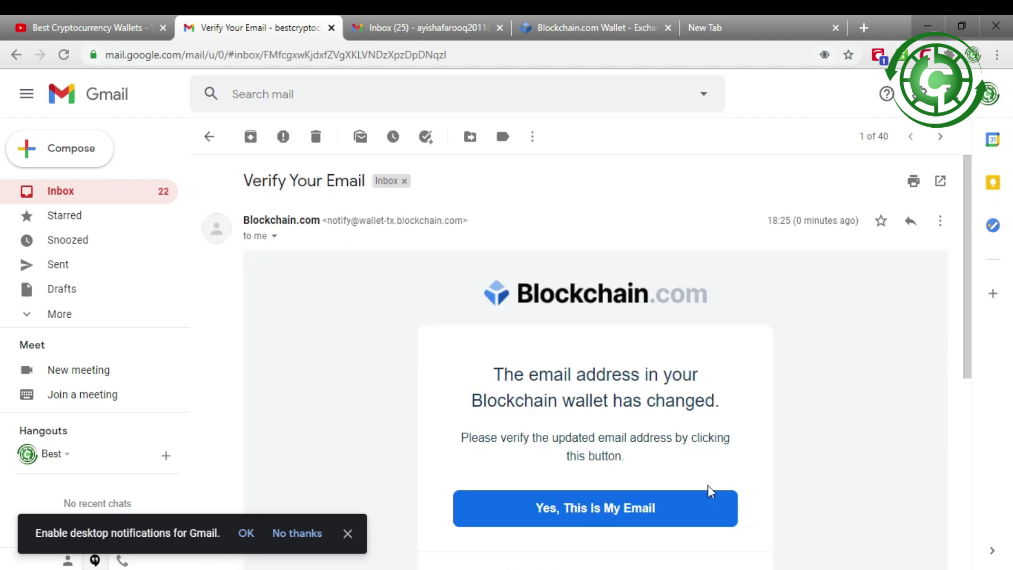
pyautogui.click(594, 509)
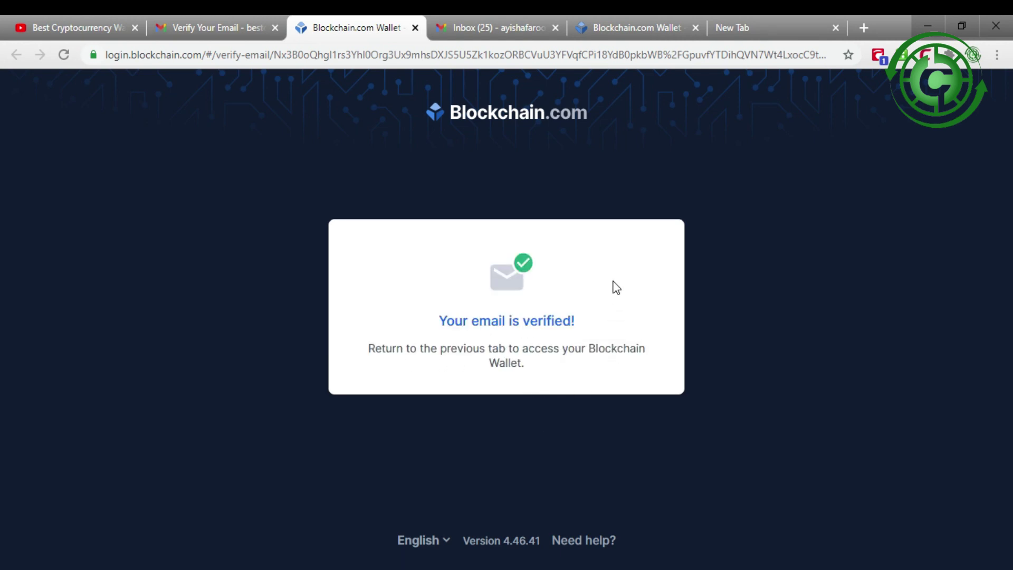
# Step: Check the wallet lists the new email as verified, then return to the YouTube channel
pyautogui.click(415, 28)
pyautogui.click(458, 19)
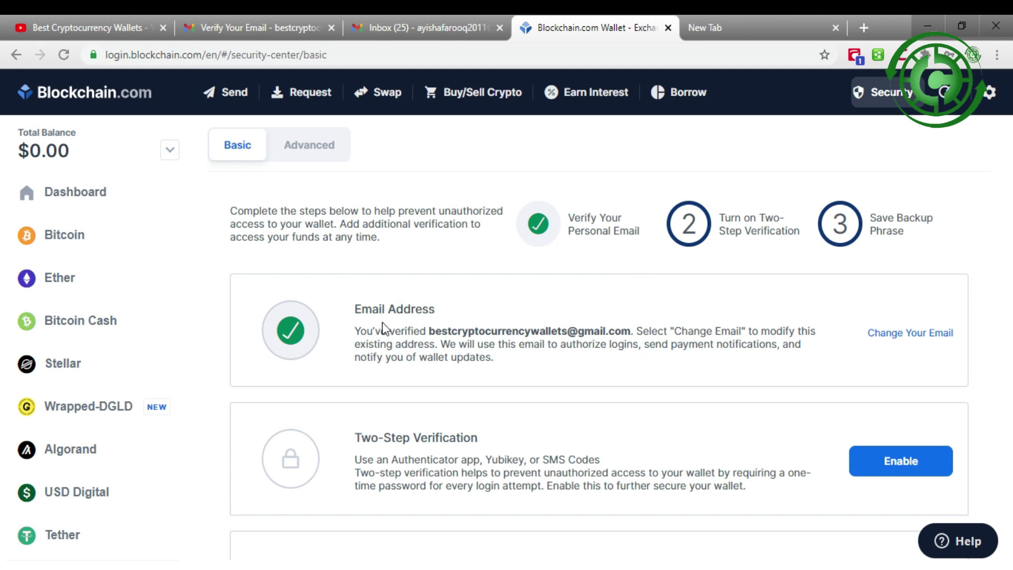
pyautogui.moveTo(354, 331); pyautogui.dragTo(656, 331)
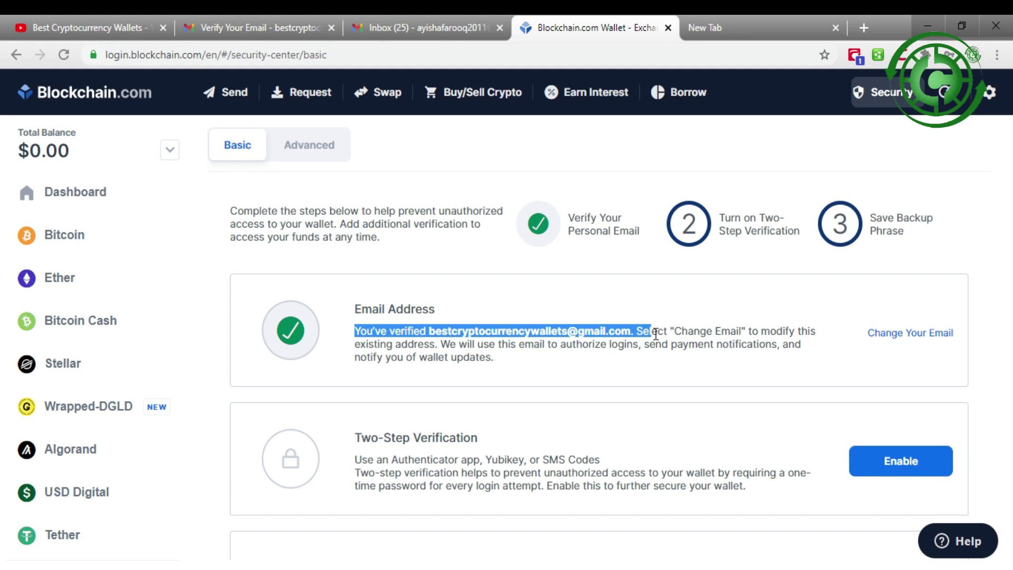
pyautogui.click(100, 22)
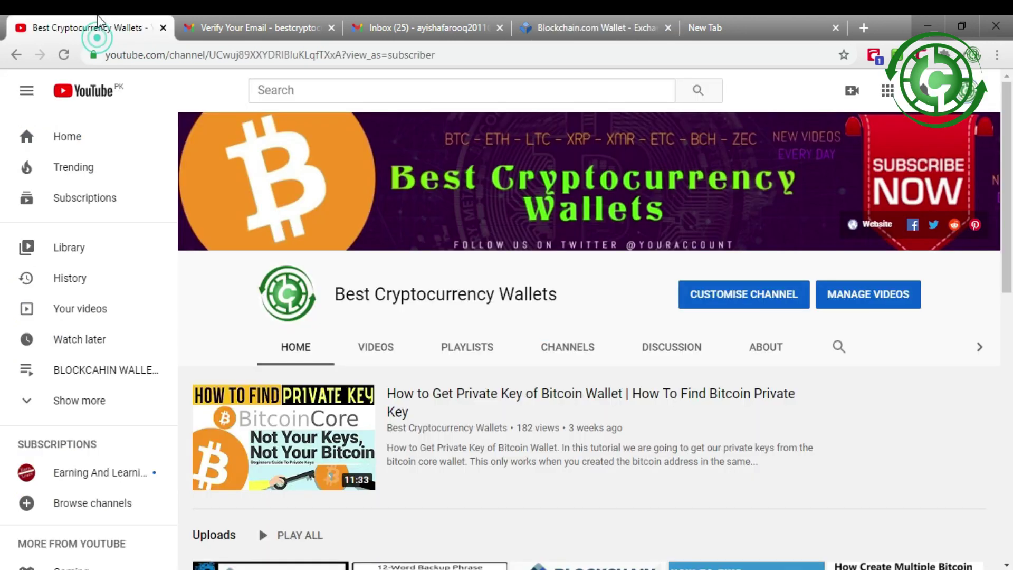